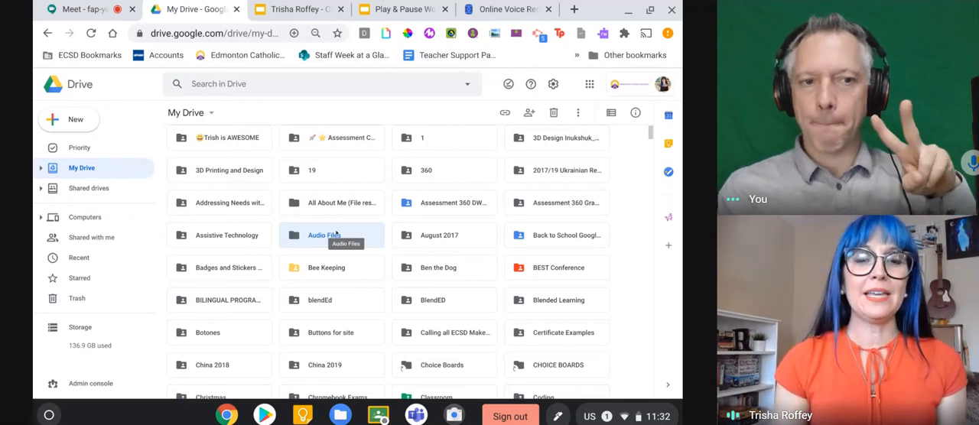
# Change the Audio Files folder's link sharing in My Drive to ECSD with Viewer access.
pyautogui.rightClick(335, 234)
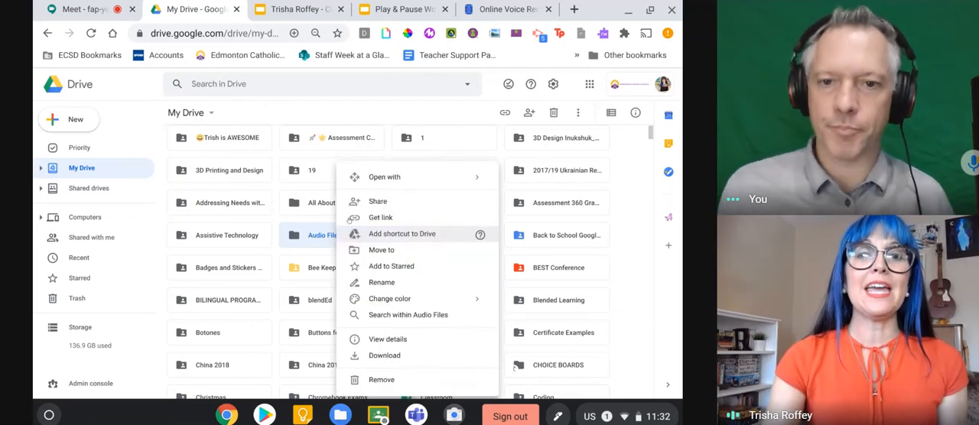
pyautogui.click(371, 200)
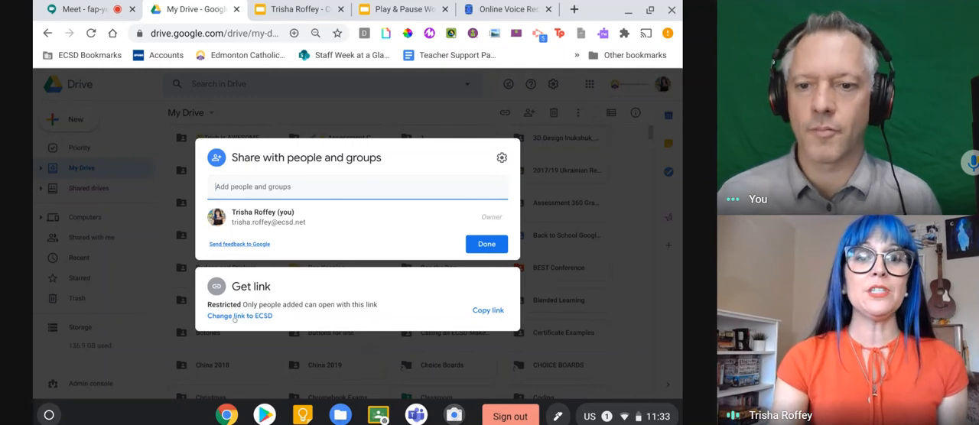
pyautogui.click(235, 316)
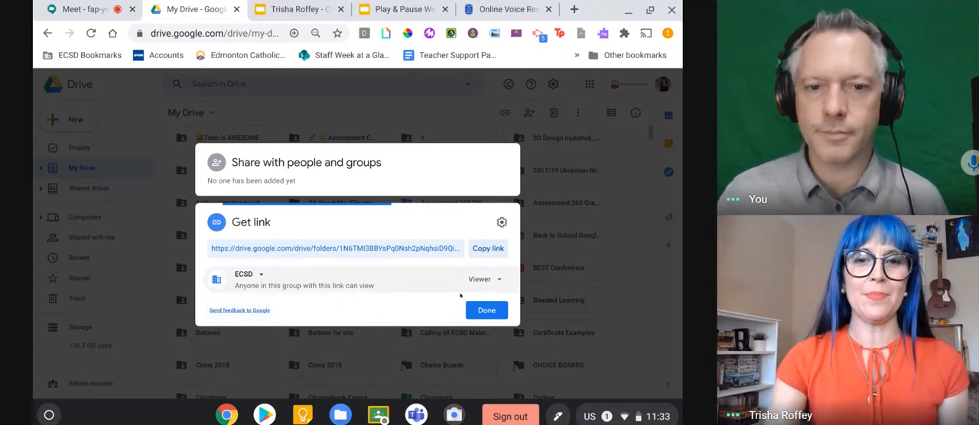
pyautogui.click(486, 312)
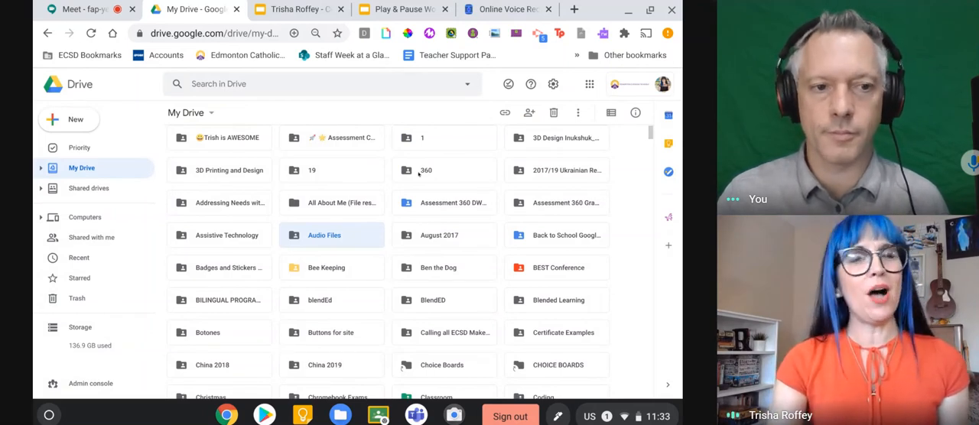
# Look at the Online Voice Recorder page and the third slide of the Fractions Are Everywhere presentation for the recording task.
pyautogui.click(504, 9)
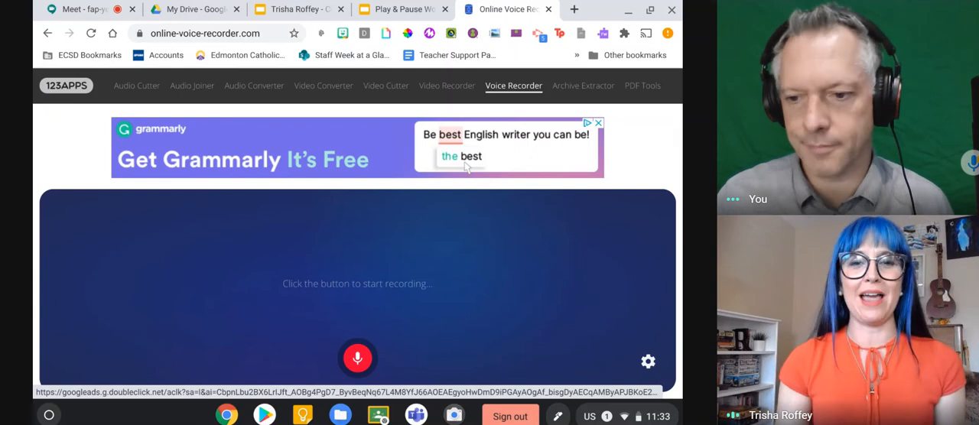
pyautogui.click(283, 10)
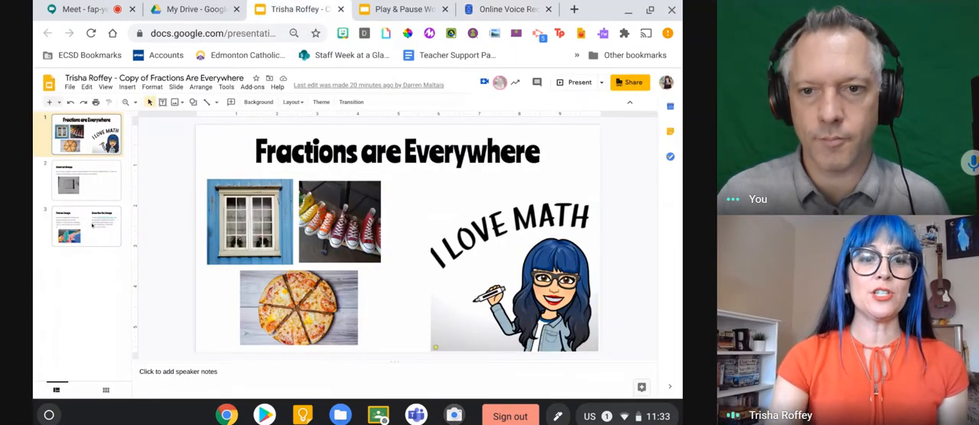
pyautogui.click(87, 225)
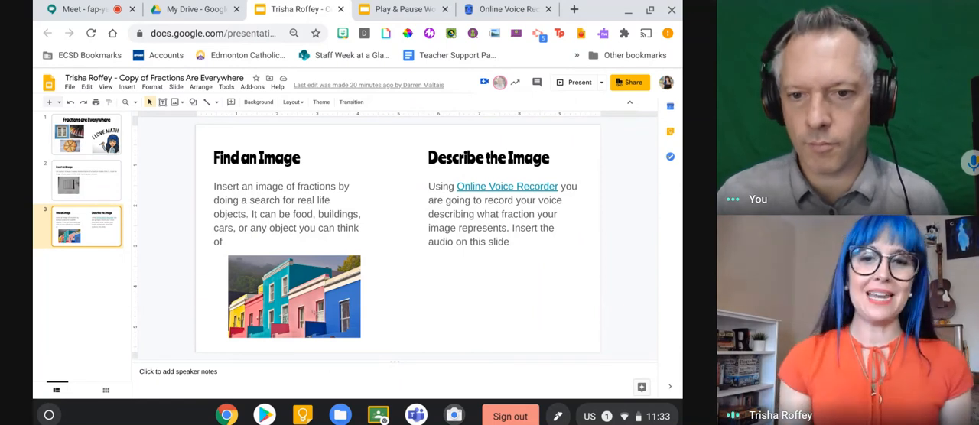
# Switch to Online Voice Recorder and record a voice clip about 12 seconds long describing the image's fraction.
pyautogui.click(484, 8)
pyautogui.click(357, 357)
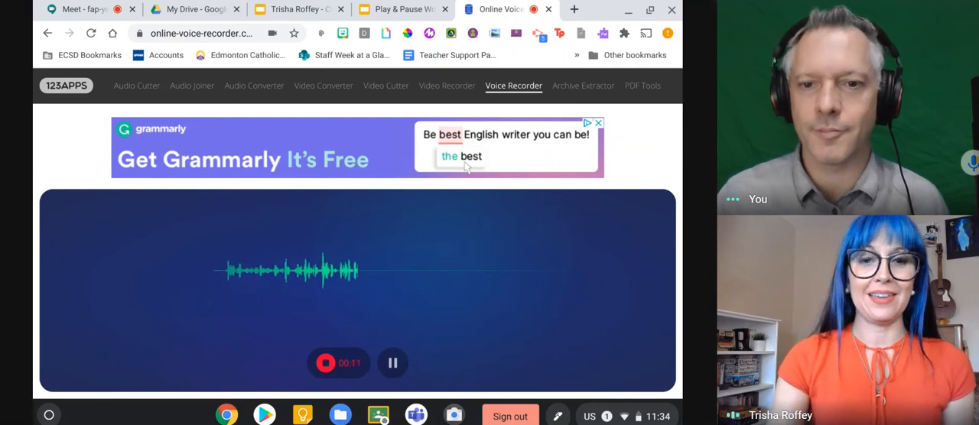
pyautogui.click(324, 364)
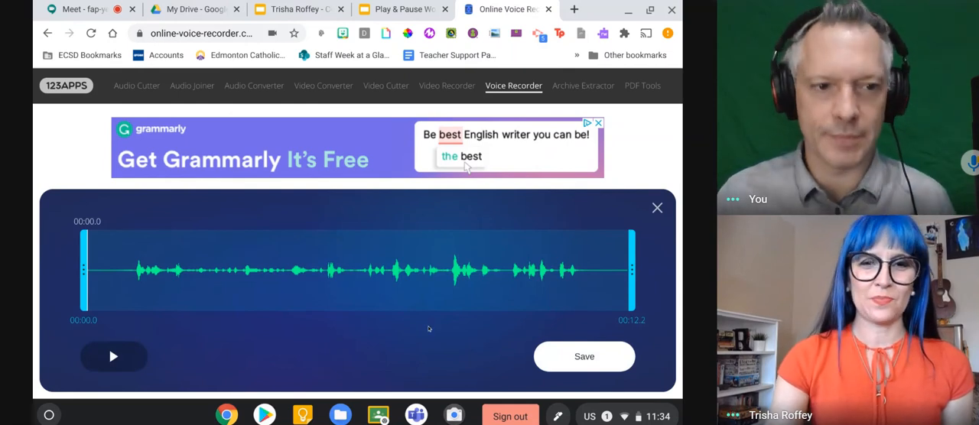
# Start saving the recording to My Drive and name the MP3 file with the speaker's first name followed by "Fractions".
pyautogui.click(616, 354)
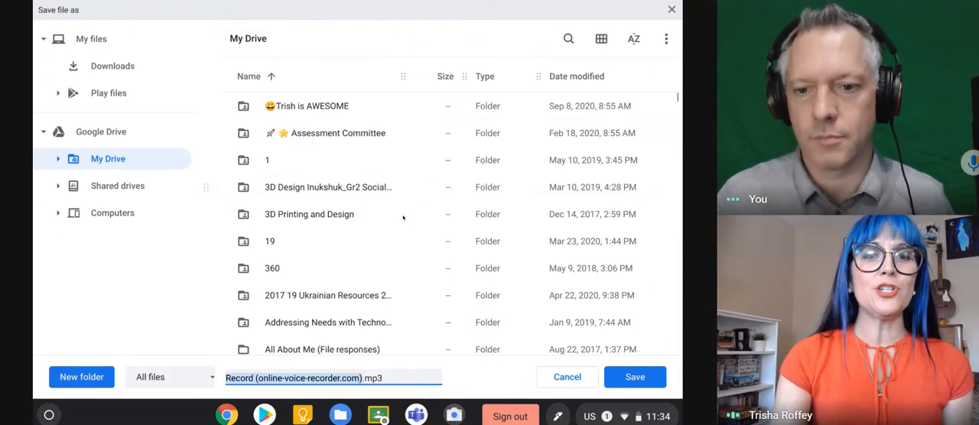
pyautogui.scroll(-5, 403, 218)
pyautogui.scroll(-1, 403, 218)
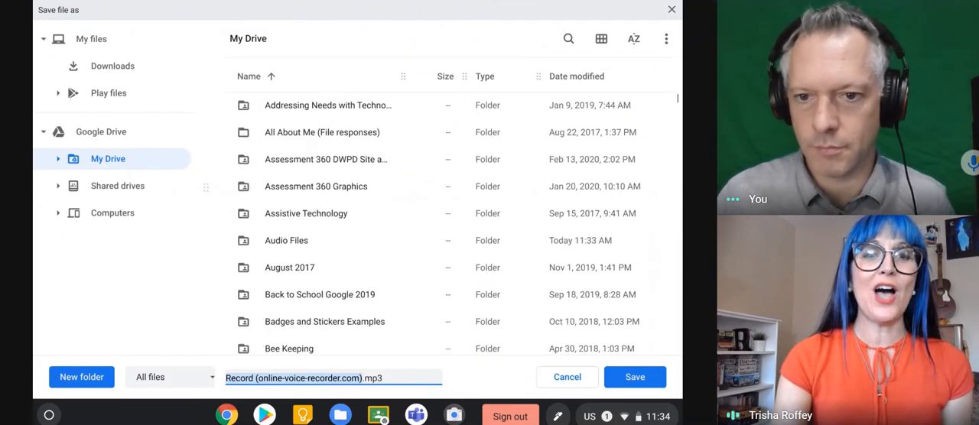
pyautogui.click(302, 241)
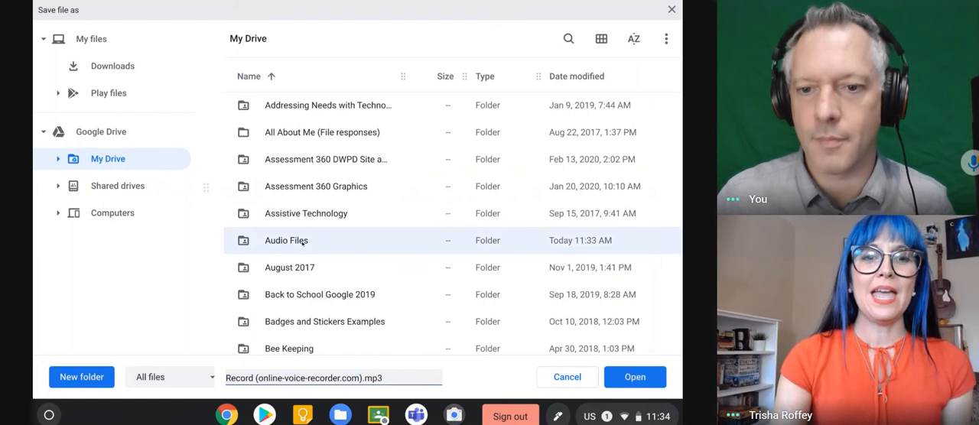
pyautogui.click(356, 377)
pyautogui.moveTo(360, 378); pyautogui.dragTo(224, 377)
pyautogui.write('Trish Frac')
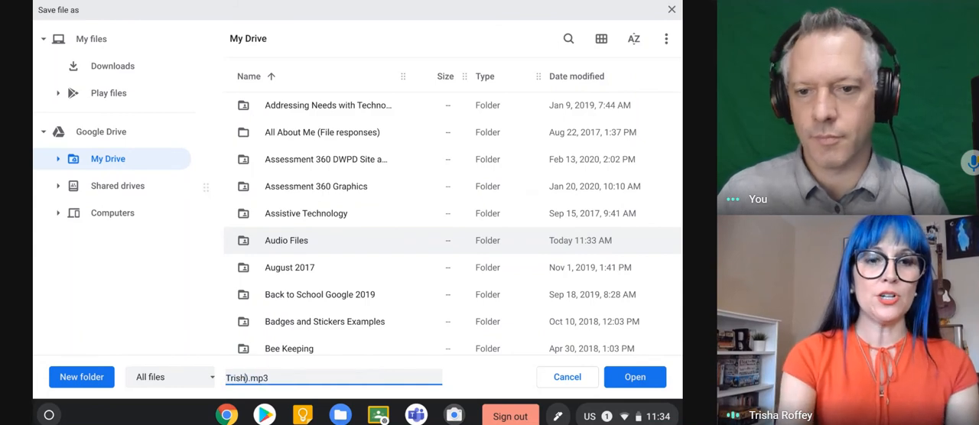
pyautogui.write('tions')
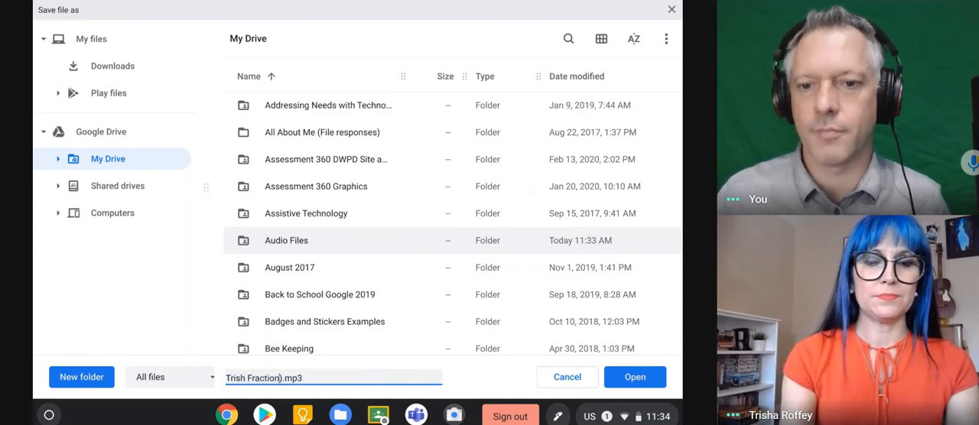
pyautogui.press('Delete')
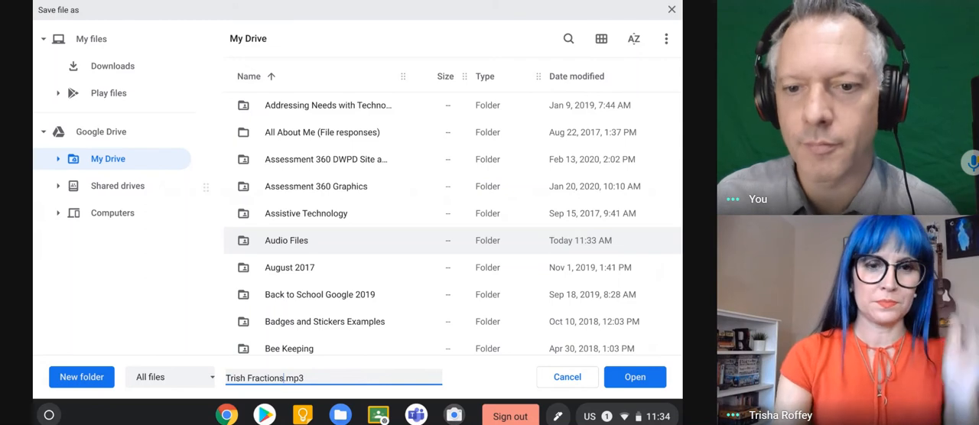
# Save the named recording in the Audio Files folder of My Drive.
pyautogui.click(310, 239)
pyautogui.click(619, 377)
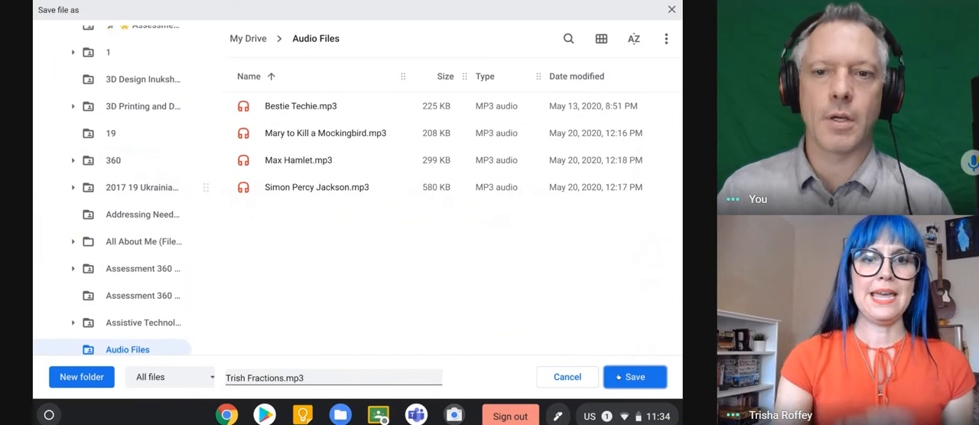
pyautogui.click(619, 377)
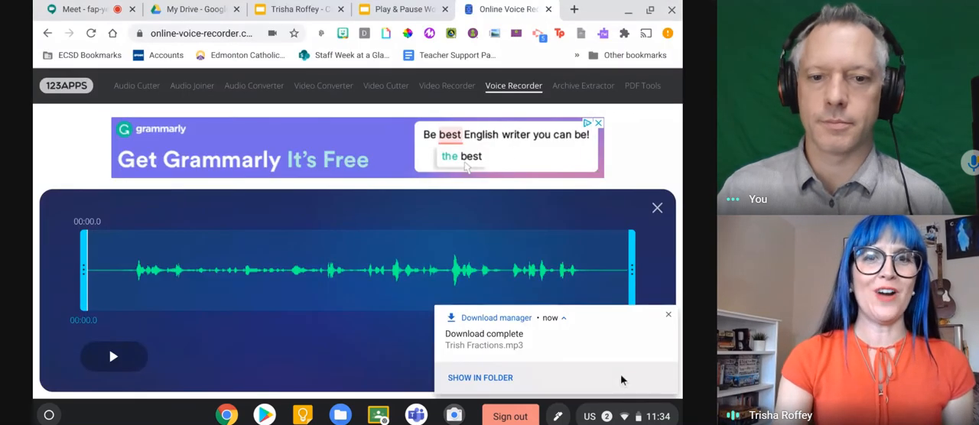
# Insert the saved Fractions recording from My Drive as audio on slide 3 and share it with the presentation's collaborators with View access.
pyautogui.click(298, 12)
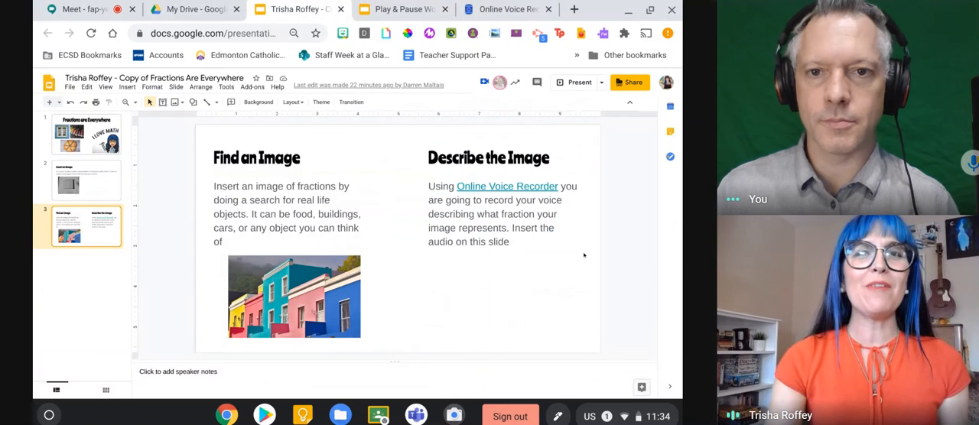
pyautogui.click(126, 87)
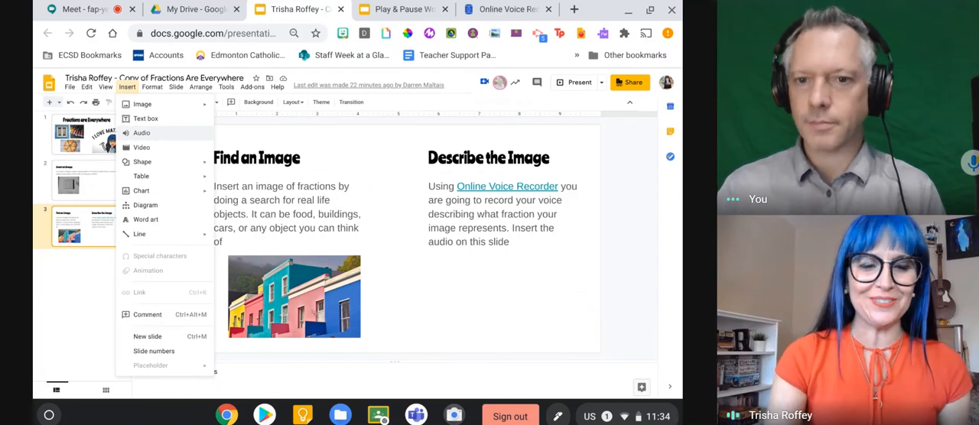
pyautogui.click(160, 136)
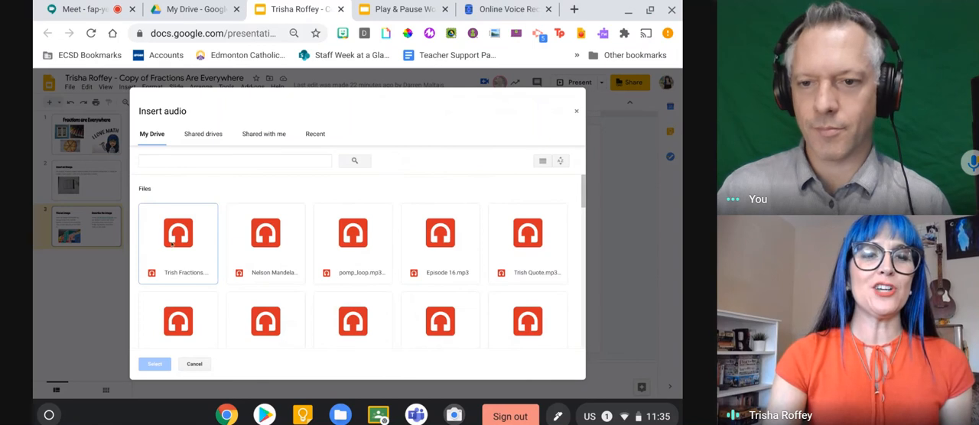
pyautogui.click(189, 262)
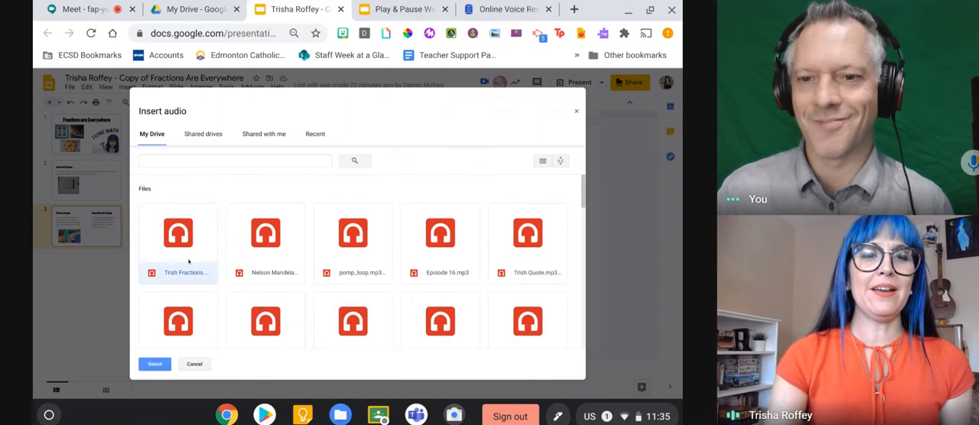
pyautogui.click(153, 365)
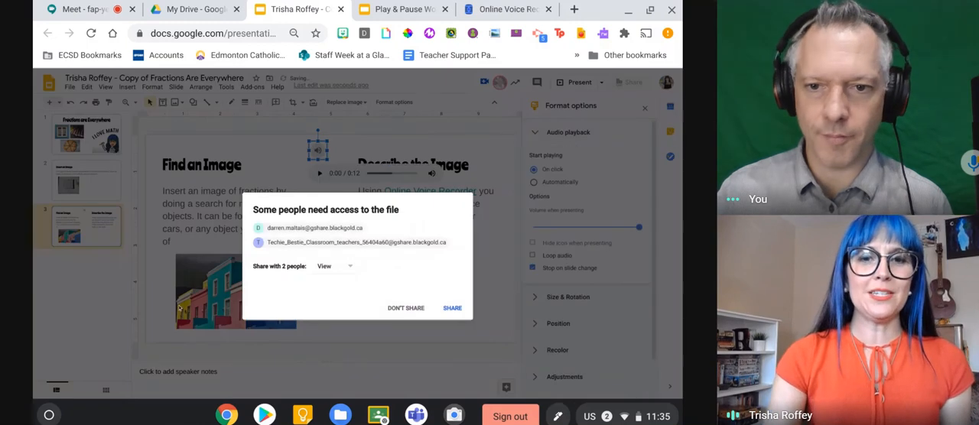
pyautogui.click(451, 308)
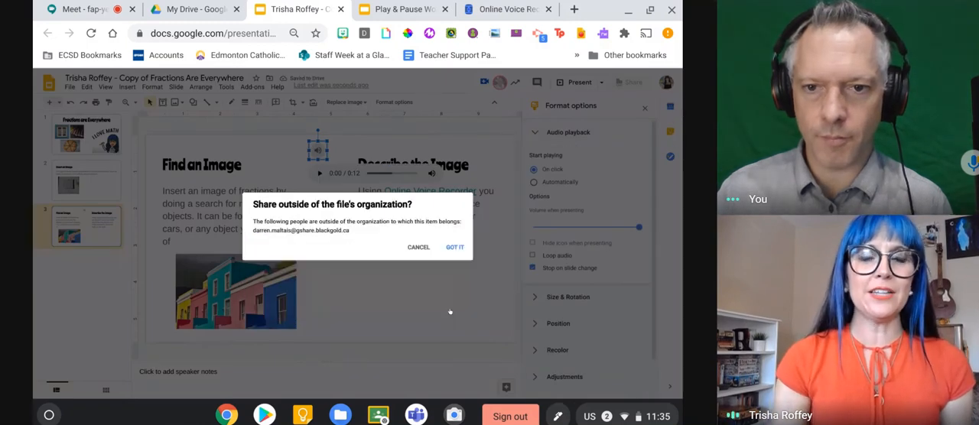
pyautogui.click(455, 247)
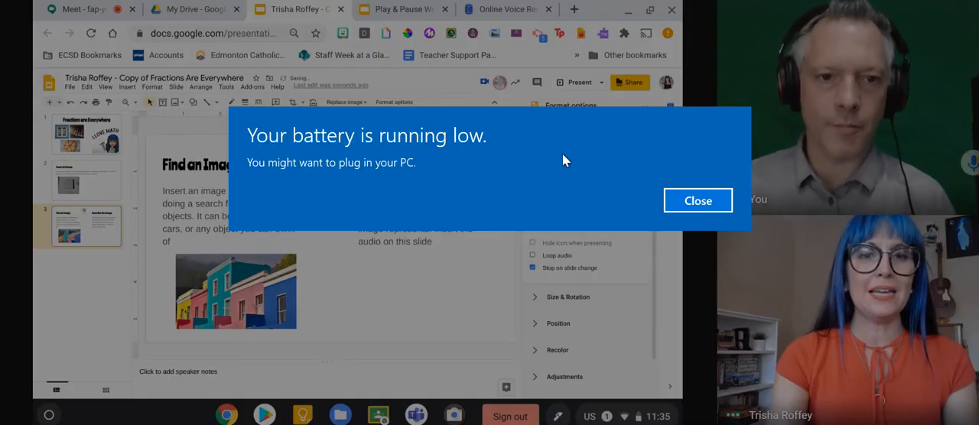
# Place the audio icon enlarged below the Describe the Image text, then close the format options and deselect it.
pyautogui.click(696, 203)
pyautogui.moveTo(318, 151); pyautogui.dragTo(411, 289)
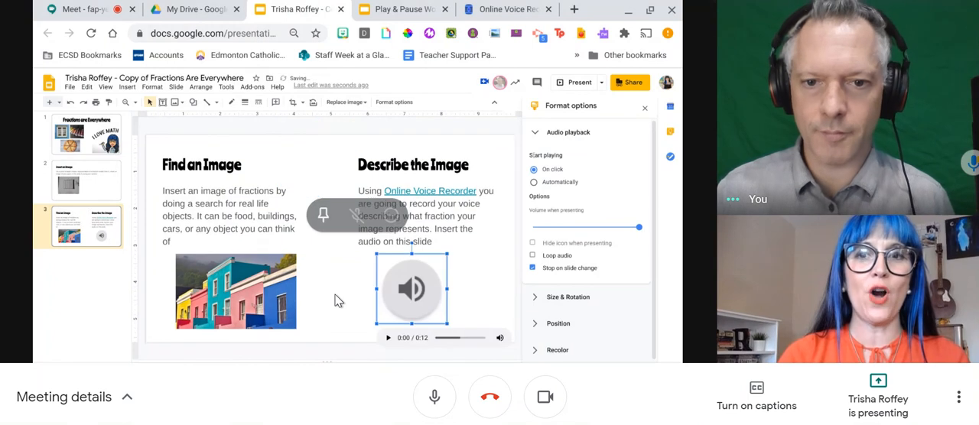
pyautogui.click(644, 108)
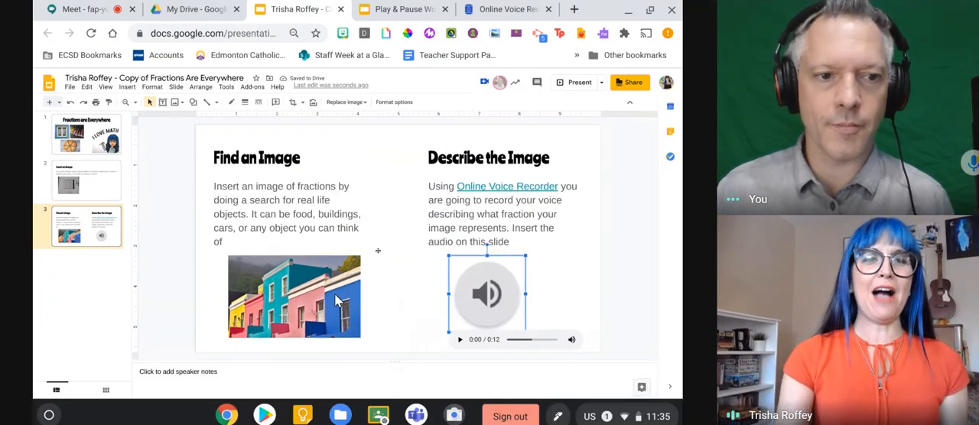
pyautogui.click(591, 284)
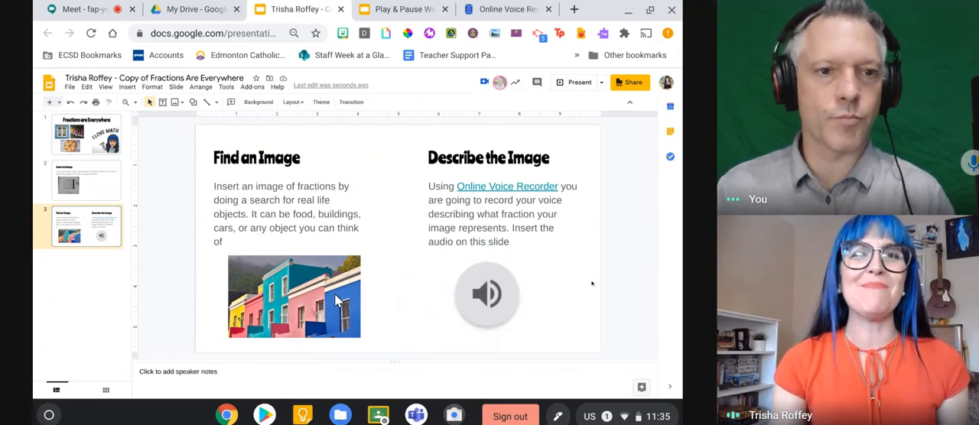